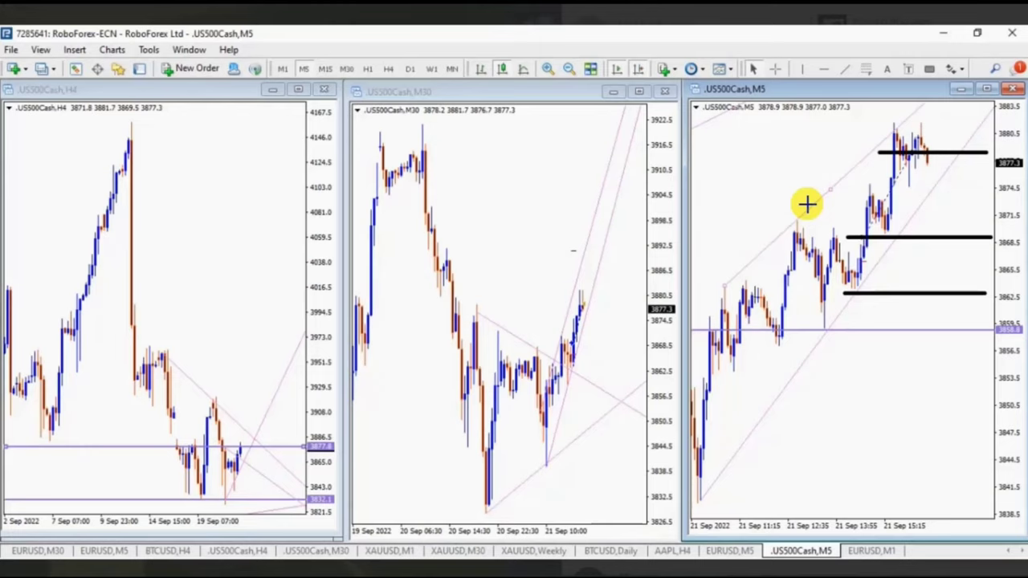
# Step: Mark the falling highs, falling lows and horizontal support near 3832 with three green lines on the .US500Cash H4 chart
pyautogui.moveTo(152, 343); pyautogui.dragTo(297, 482)
pyautogui.moveTo(142, 389); pyautogui.dragTo(214, 524)
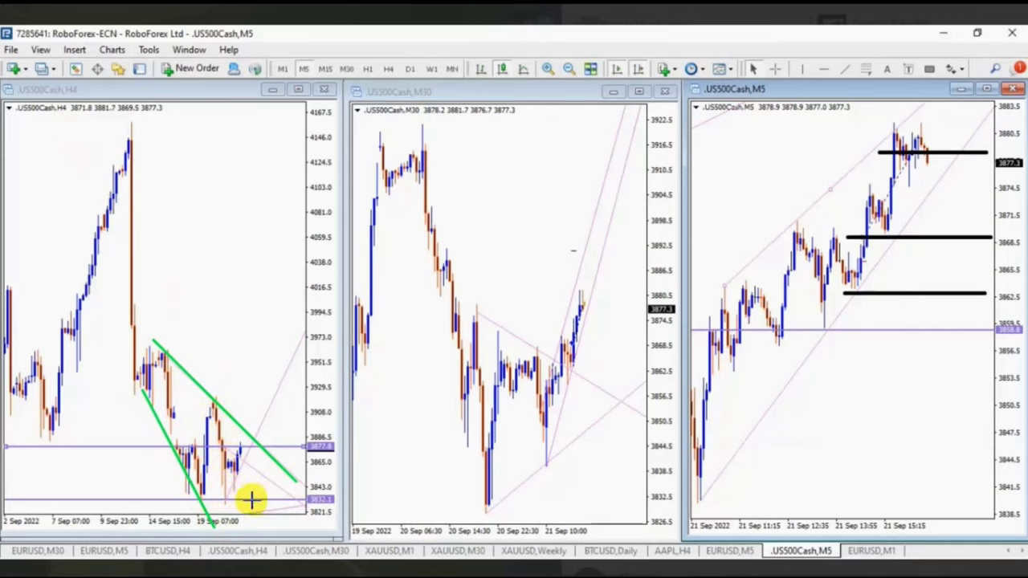
pyautogui.moveTo(179, 495); pyautogui.dragTo(287, 496)
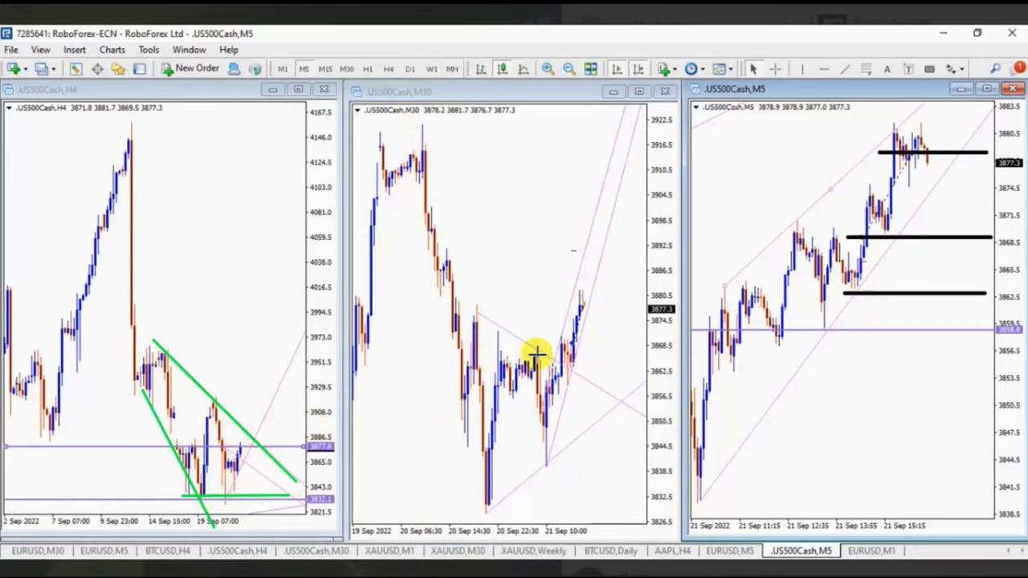
# Step: Mark the descending trendline and the steep rising channel that crosses it with green lines on the .US500Cash M30 chart
pyautogui.moveTo(484, 321); pyautogui.dragTo(647, 416)
pyautogui.moveTo(543, 465); pyautogui.dragTo(614, 231)
pyautogui.moveTo(551, 368); pyautogui.dragTo(597, 185)
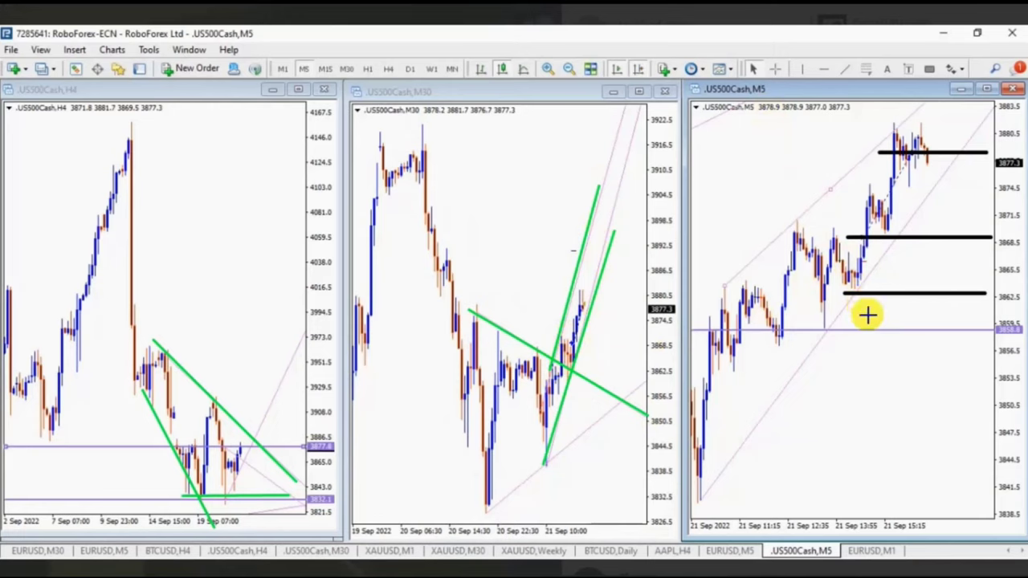
# Step: Mark the rising channel on the .US500Cash M5 chart with two green lines along its lows and highs
pyautogui.moveTo(696, 502)
pyautogui.mouseDown()
pyautogui.moveTo(1003, 115)
pyautogui.moveTo(996, 103)
pyautogui.mouseUp()
pyautogui.moveTo(712, 322); pyautogui.dragTo(923, 79)
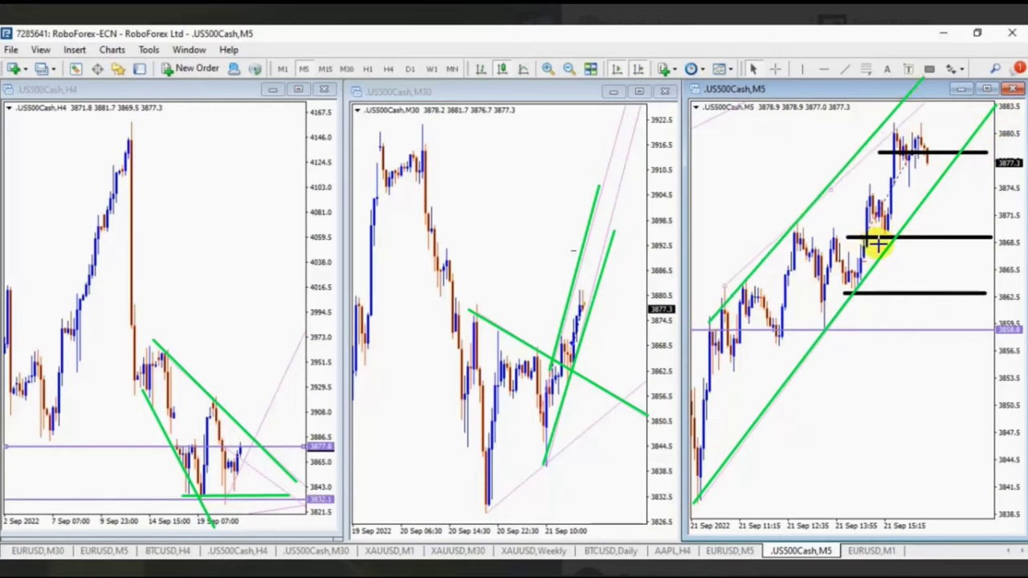
pyautogui.moveTo(816, 225); pyautogui.dragTo(888, 260)
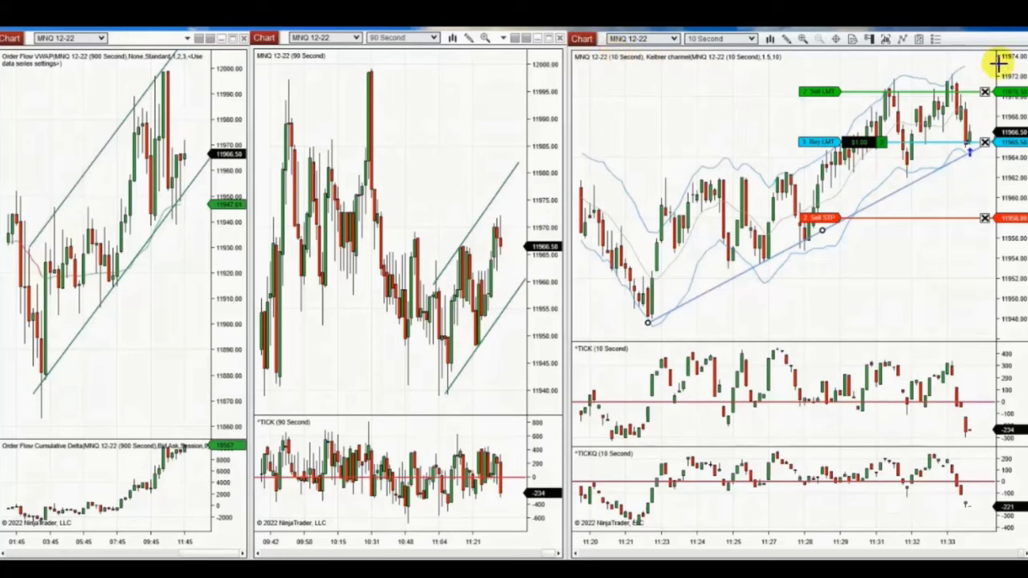
# Step: In NinjaTrader, annotate the MNQ 90-second chart with a descending line over the recent highs and a nearly horizontal line near the lows
pyautogui.click(410, 232)
pyautogui.click(503, 258)
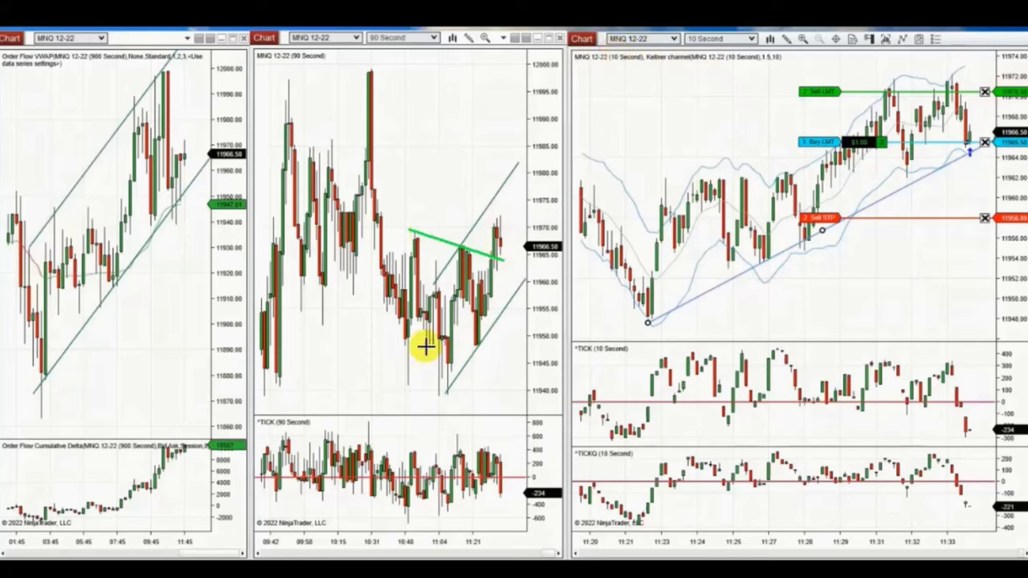
pyautogui.click(399, 347)
pyautogui.click(510, 350)
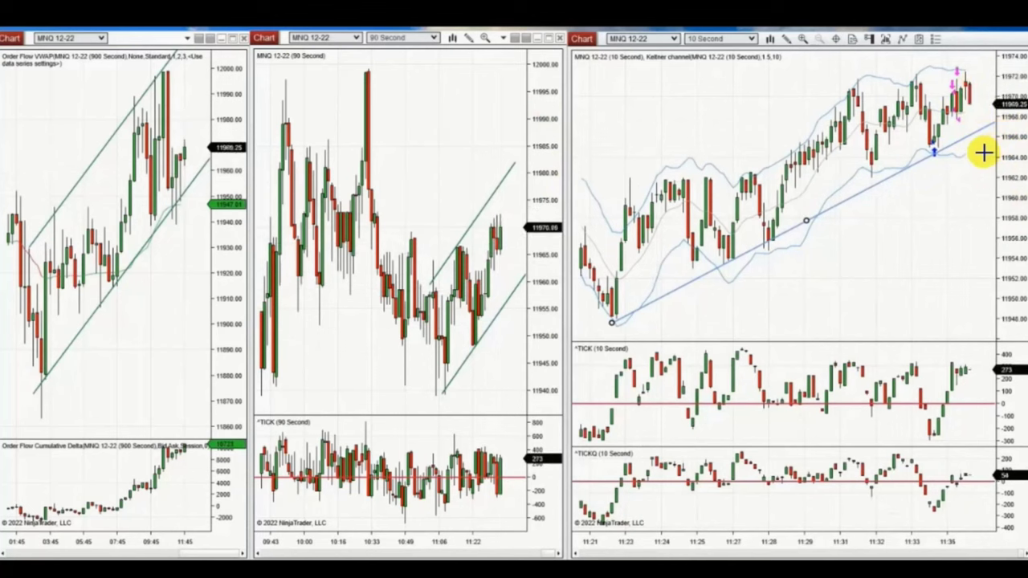
# Step: Buy MNQ near the rising trendline on the 10-second chart and move the nearest profit target to 11971.25
pyautogui.moveTo(918, 543); pyautogui.dragTo(890, 544)
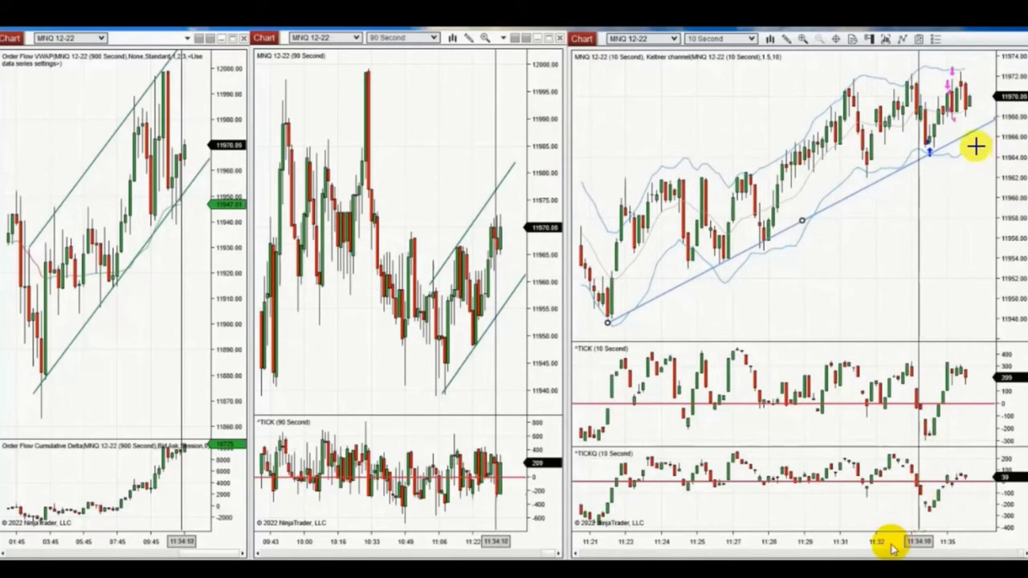
pyautogui.click(985, 141)
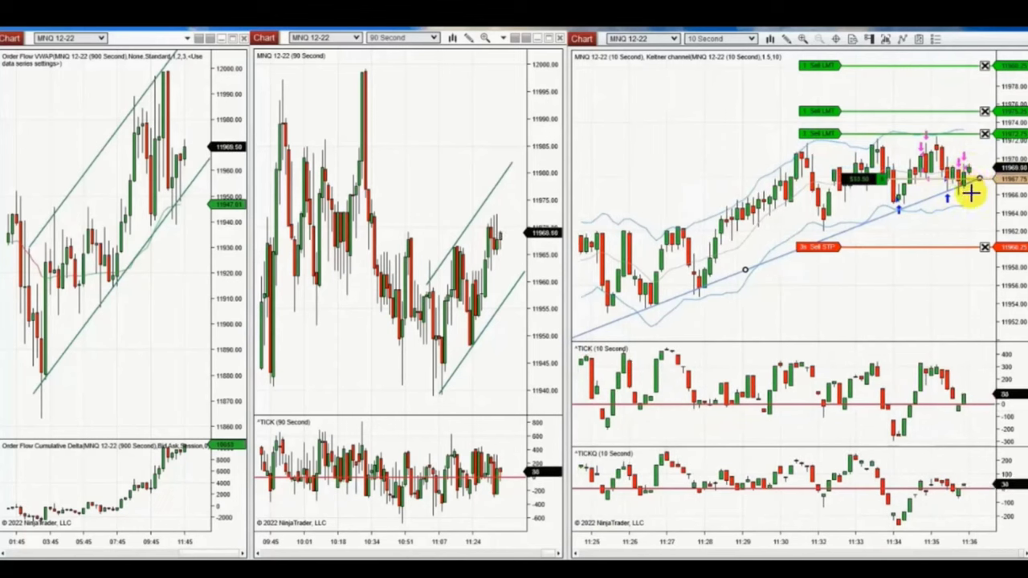
pyautogui.click(971, 146)
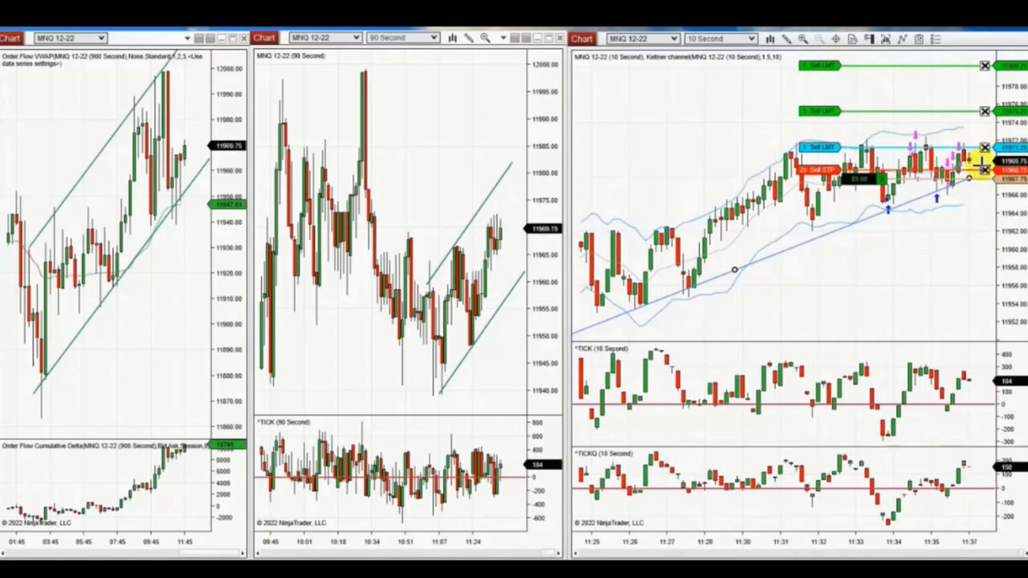
# Step: Sell MNQ short at 11968.00 on the 10-second chart with a protective buy stop at 11975.50, and exit the trade
pyautogui.moveTo(964, 133); pyautogui.dragTo(994, 118)
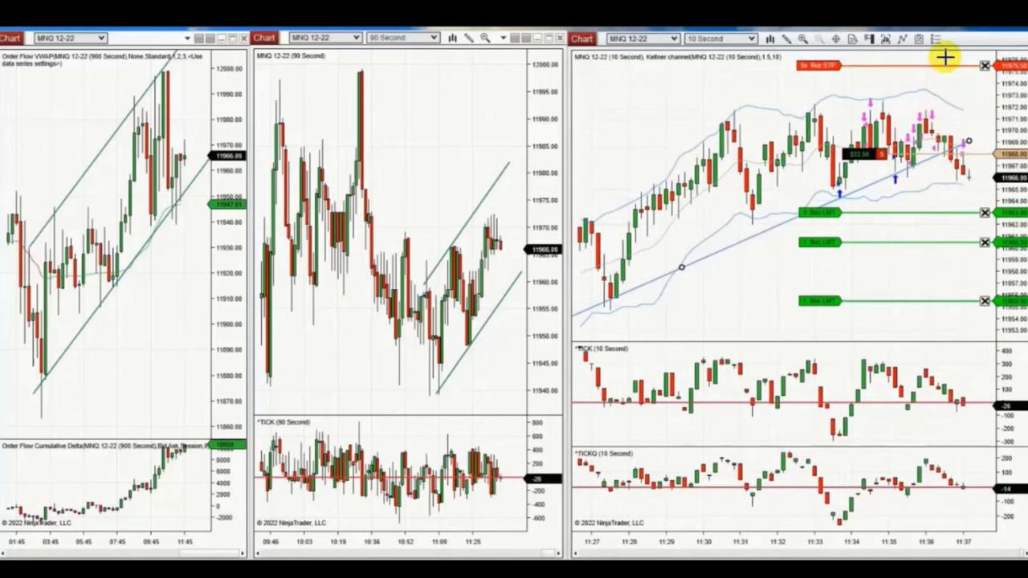
pyautogui.moveTo(945, 57); pyautogui.dragTo(952, 150)
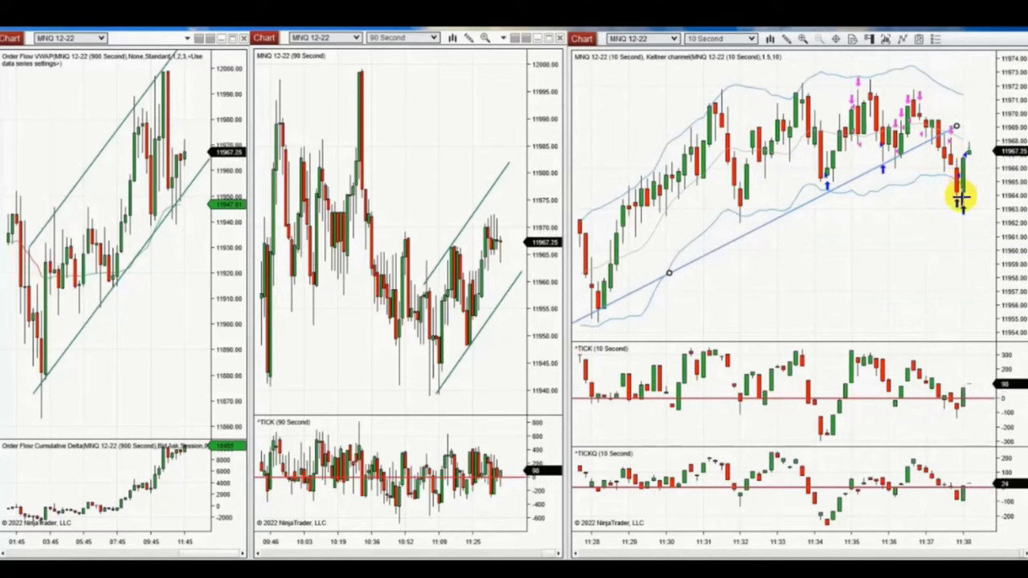
pyautogui.press('F3')
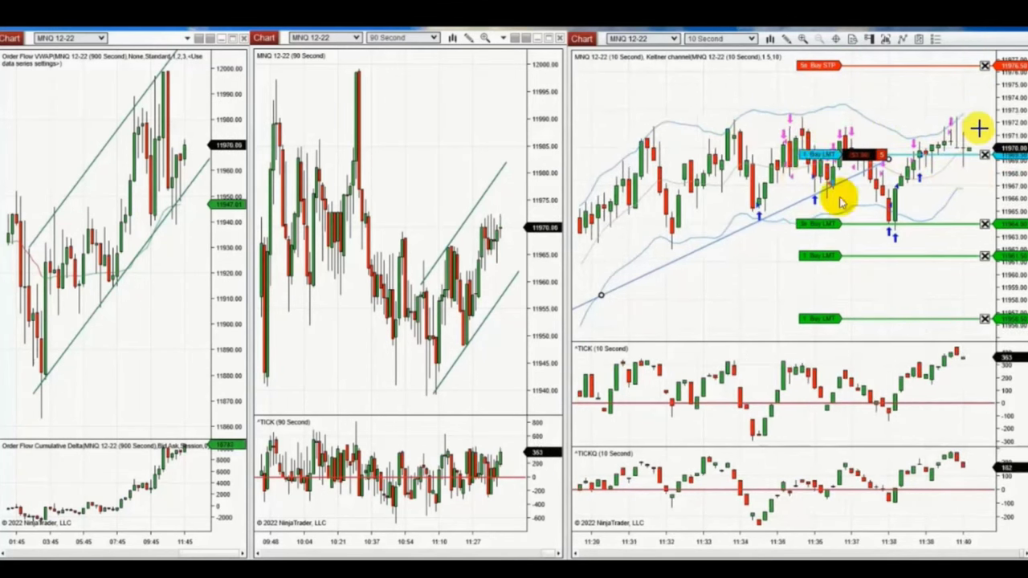
# Step: Lower the short position's nearest buy limit order to about 11967 on the MNQ 10-second chart
pyautogui.click(813, 155)
pyautogui.click(819, 167)
pyautogui.click(820, 183)
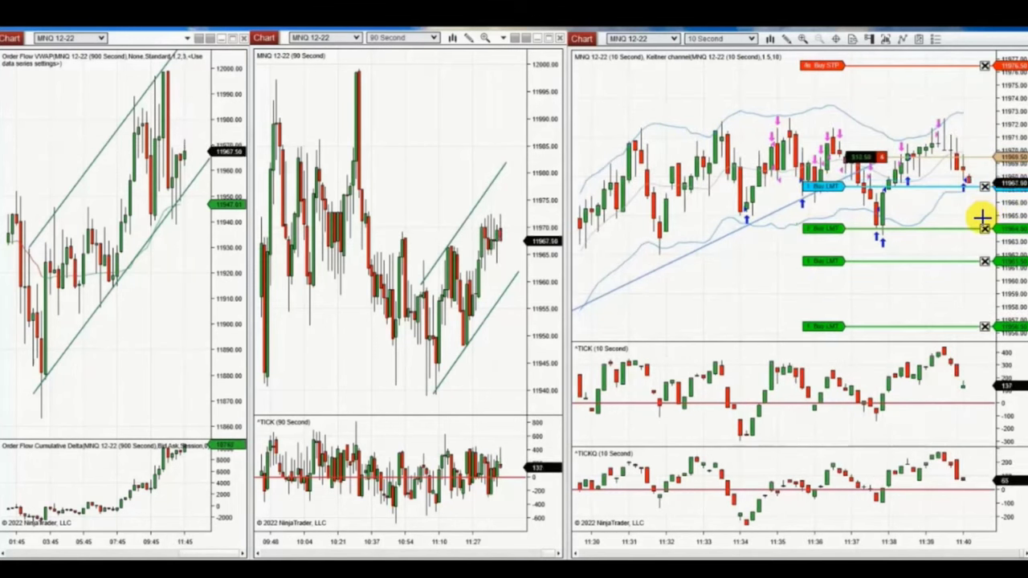
pyautogui.click(953, 158)
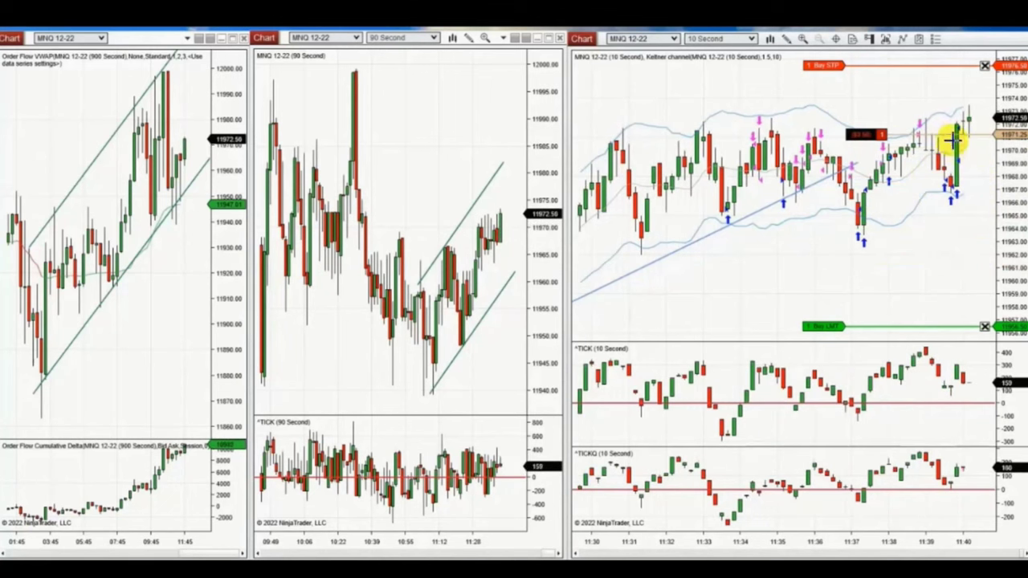
# Step: Draw two nearly horizontal trendlines framing the recent price range on the MNQ 10-second chart, one along the highs and one along the lows
pyautogui.moveTo(728, 546); pyautogui.dragTo(735, 545)
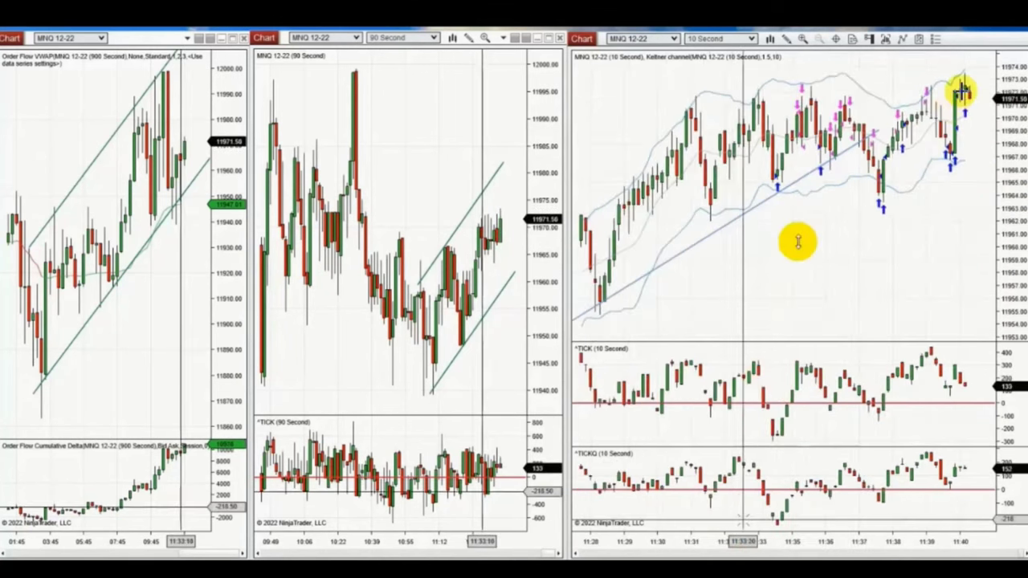
pyautogui.press('F2')
pyautogui.click(690, 100)
pyautogui.click(993, 81)
pyautogui.press('F2')
pyautogui.click(695, 216)
pyautogui.click(1009, 207)
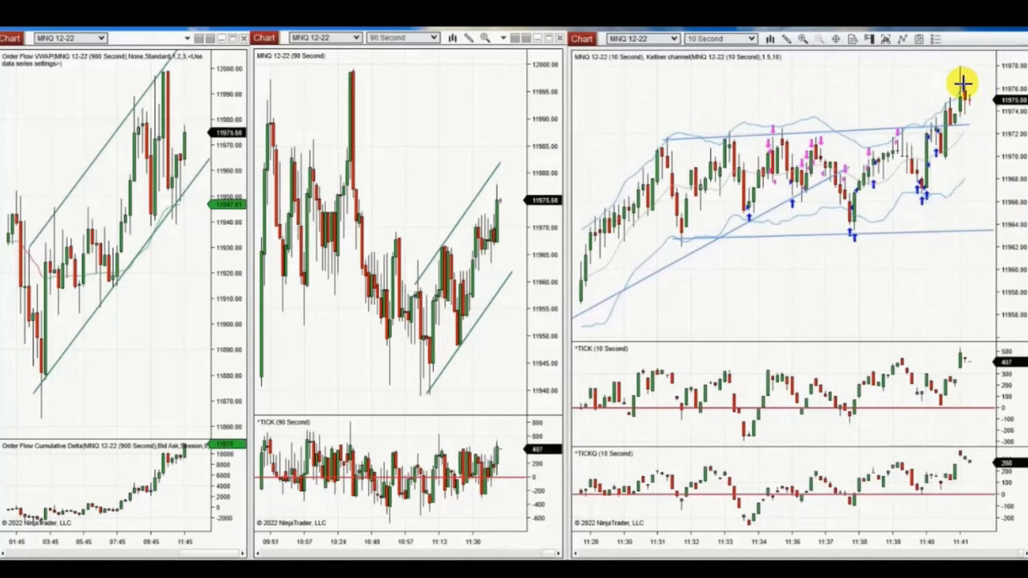
# Step: Place a buy limit order at 11973.75 on the MNQ 10-second chart and shorten the range's lower trendline
pyautogui.click(972, 112)
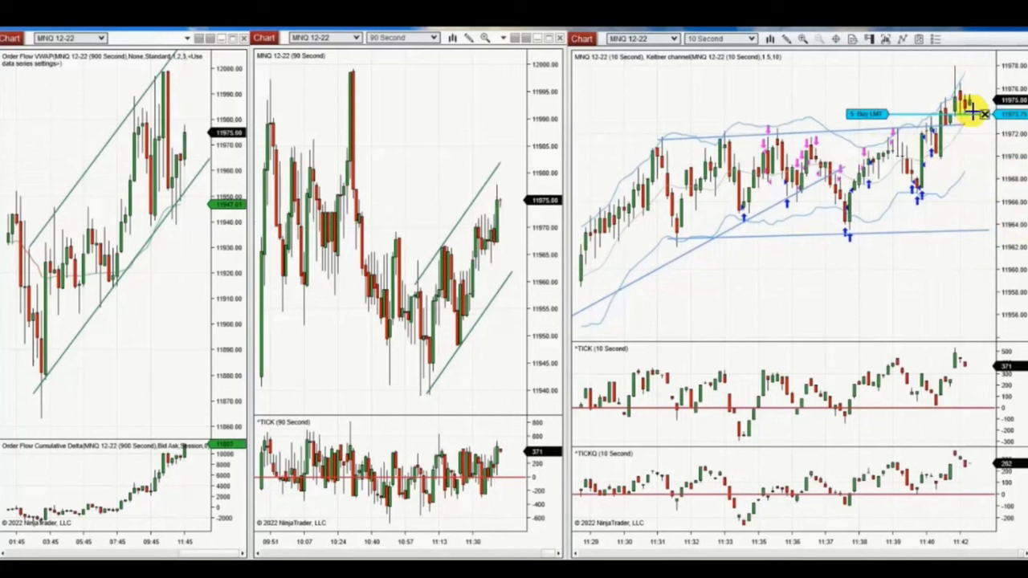
pyautogui.click(891, 261)
pyautogui.moveTo(891, 259); pyautogui.dragTo(888, 257)
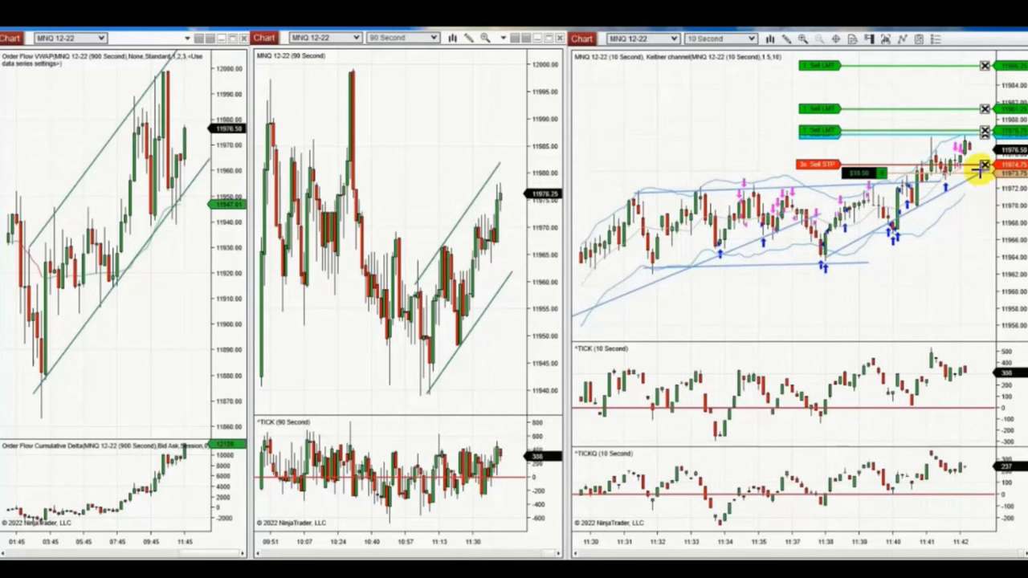
# Step: Cancel the long position's nearest sell limit orders around 11978 and select the rising trendline under price
pyautogui.click(985, 134)
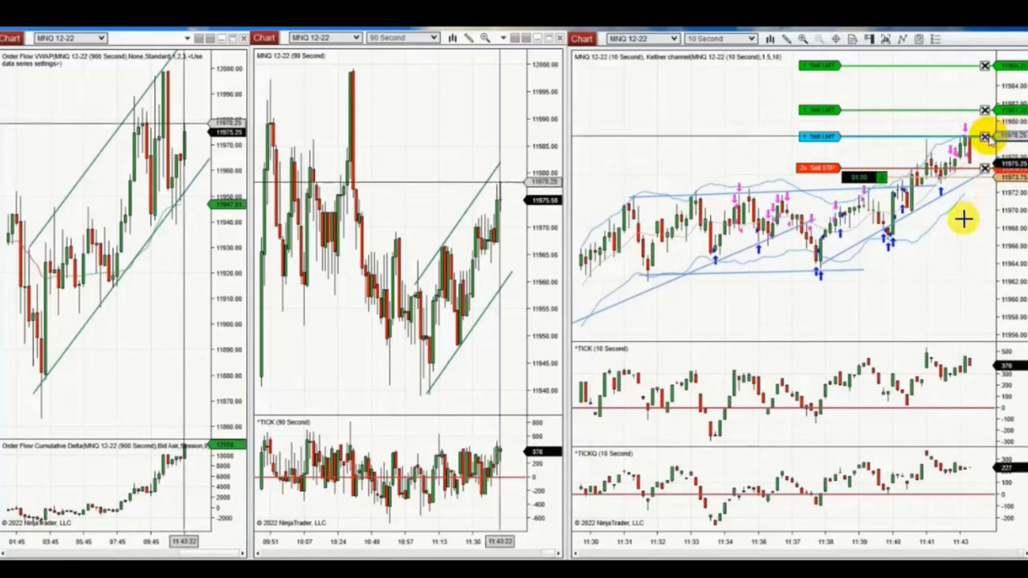
pyautogui.click(986, 137)
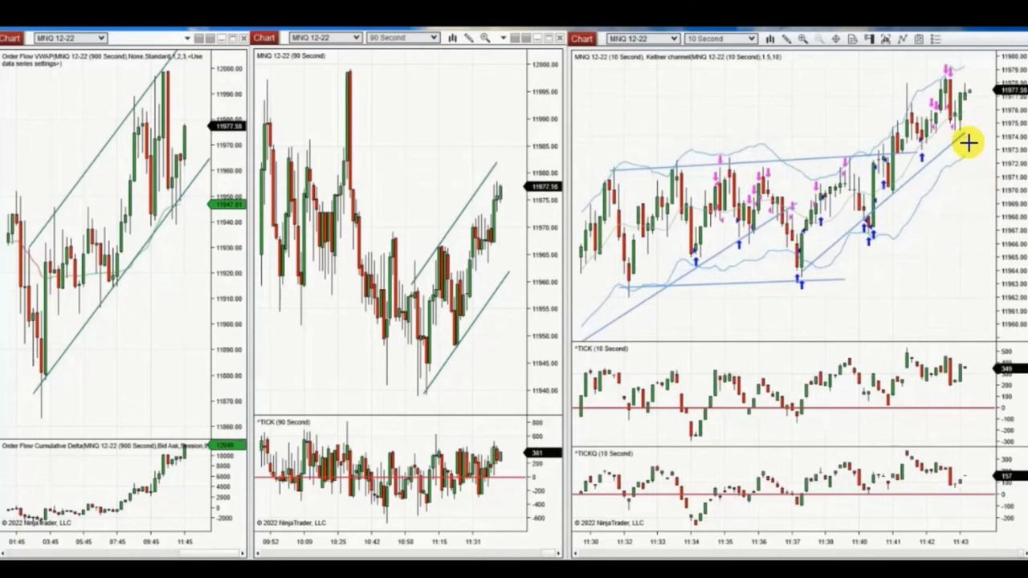
pyautogui.middleClick(968, 143)
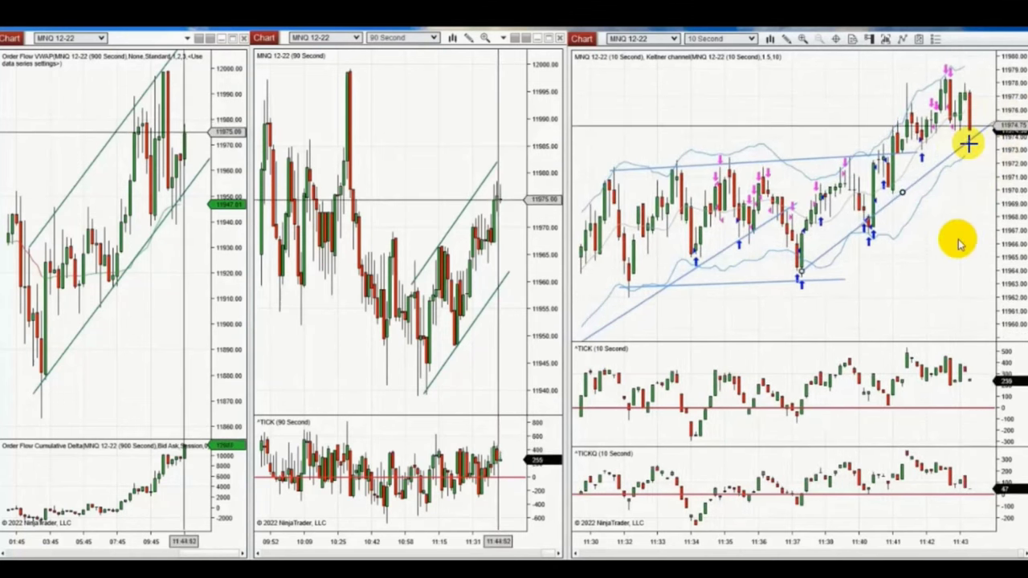
# Step: Refit the rising channel on the MNQ 90-second chart to a steeper slope by moving its end and its upper line's start
pyautogui.click(508, 274)
pyautogui.moveTo(509, 271); pyautogui.dragTo(523, 235)
pyautogui.moveTo(413, 286); pyautogui.dragTo(421, 298)
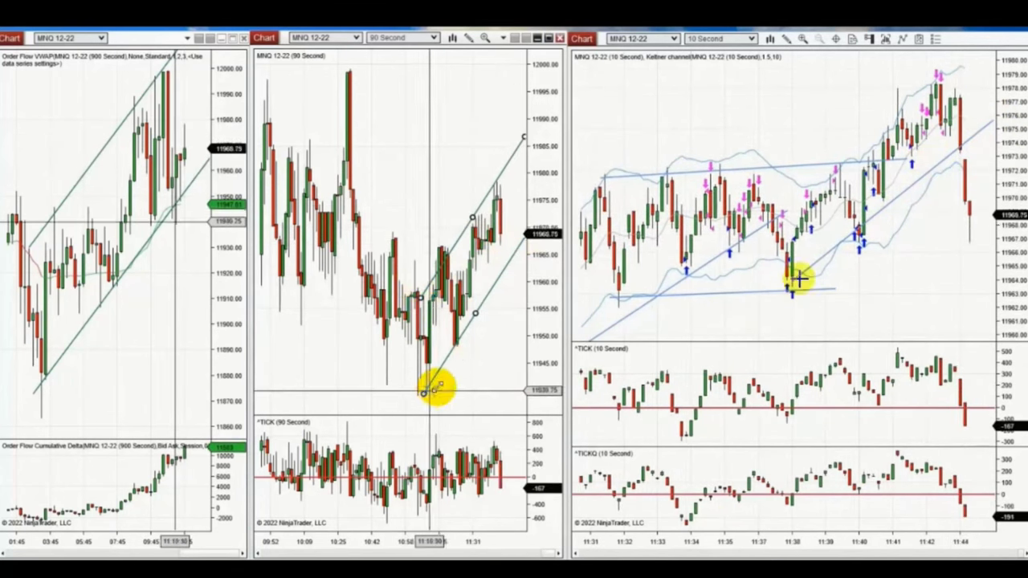
# Step: Delete the older long rising trendline and the range's lower trendline from the MNQ 10-second chart
pyautogui.click(688, 273)
pyautogui.press('Delete')
pyautogui.click(748, 297)
pyautogui.press('Delete')
# Step: Reposition the range's upper trendline as the top of a rising channel above the recent highs on the MNQ 10-second chart
pyautogui.click(769, 169)
pyautogui.moveTo(595, 179); pyautogui.dragTo(786, 199)
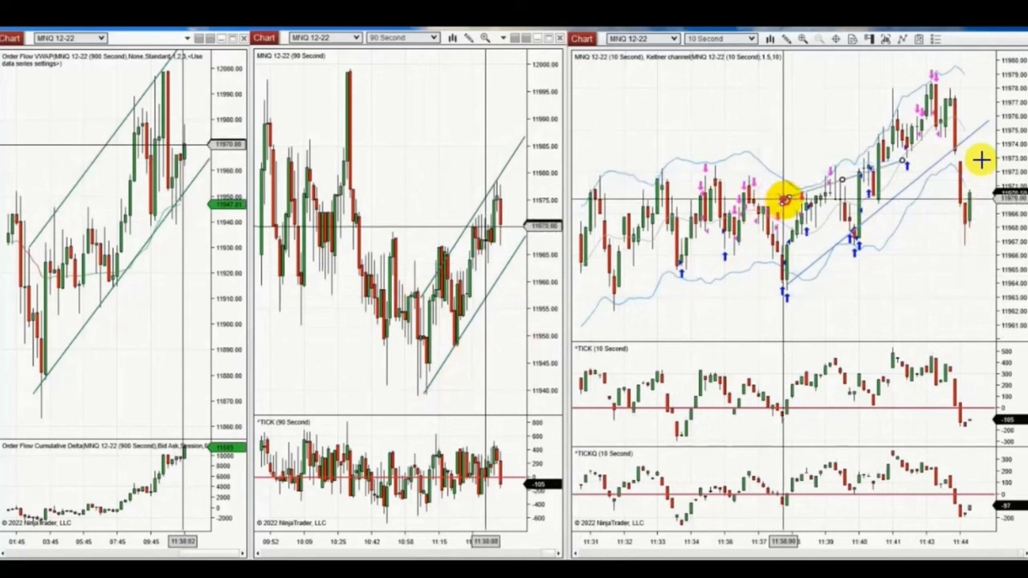
pyautogui.moveTo(902, 161); pyautogui.dragTo(949, 58)
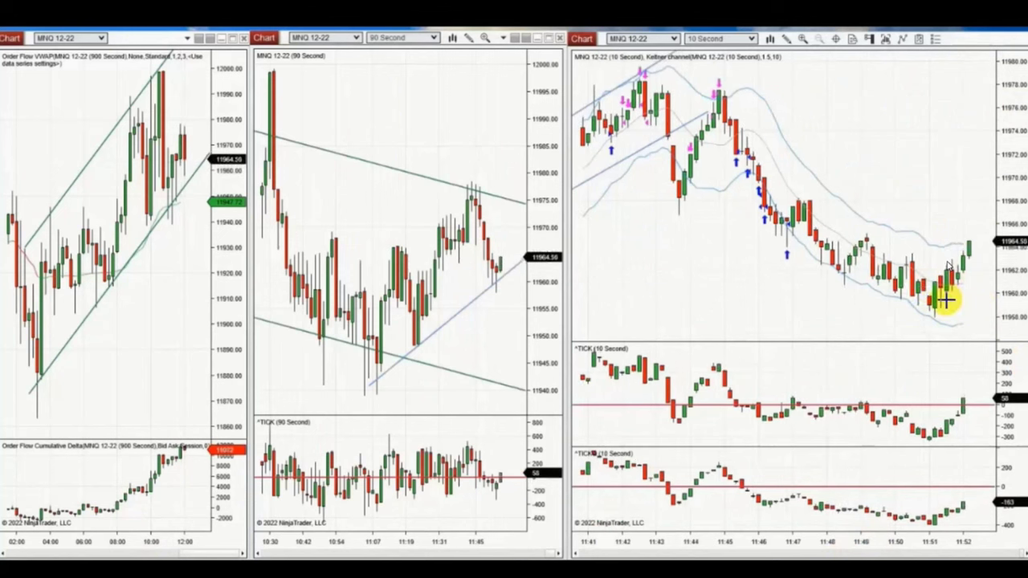
# Step: Trade a long MNQ position on the 10-second chart, scaling out of it, and review the Trade Performance summary
pyautogui.click(948, 293)
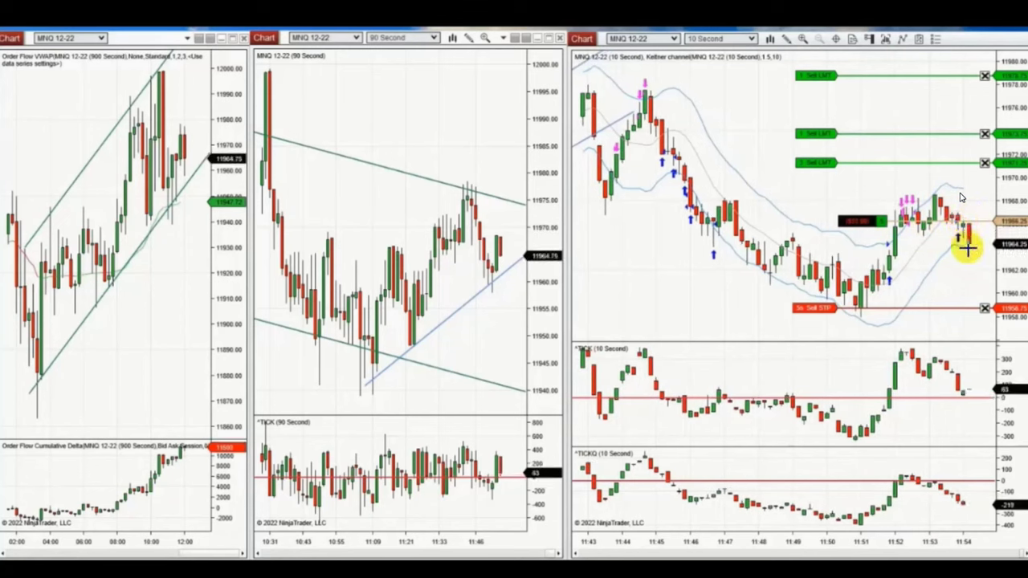
pyautogui.click(968, 249)
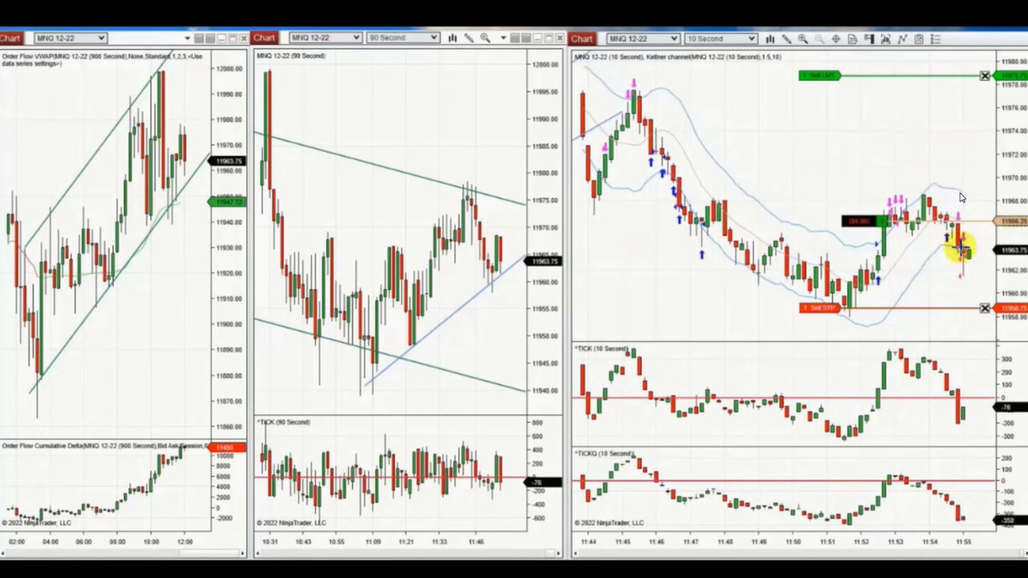
pyautogui.click(966, 295)
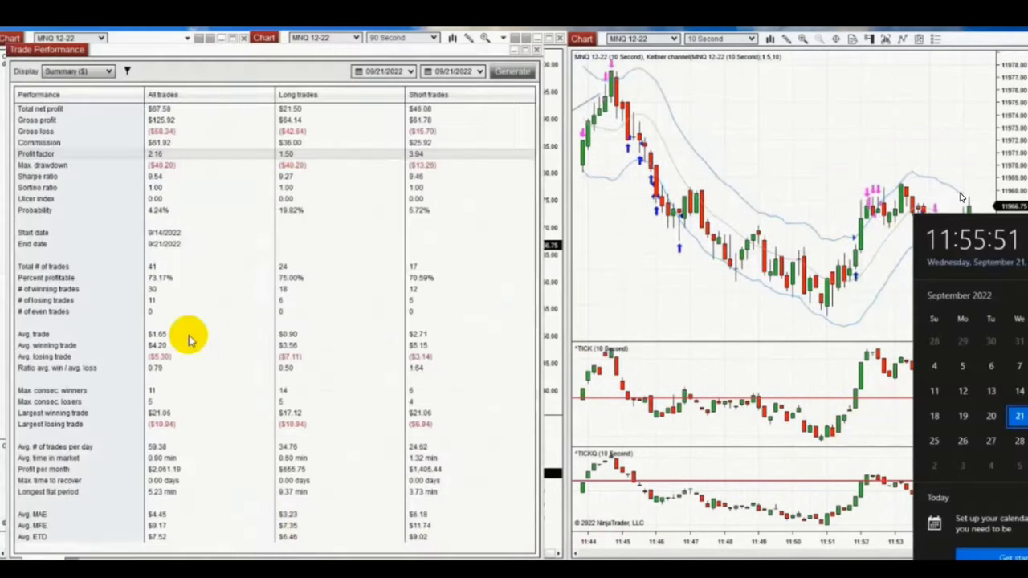
pyautogui.click(423, 271)
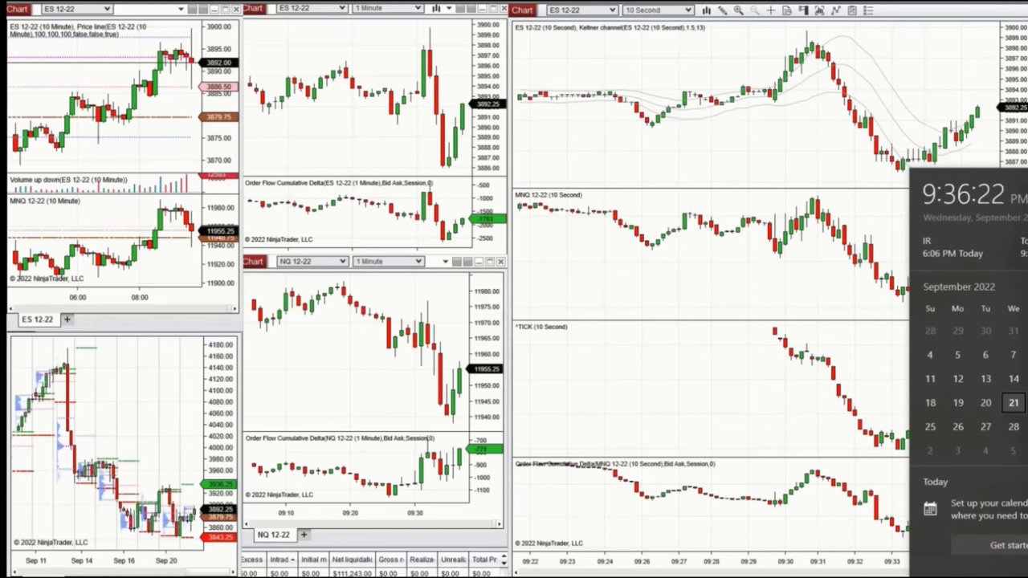
# Step: Dismiss the calendar and draw two diverging blue lines around the widening price range on the ES 1-minute chart
pyautogui.press('Escape')
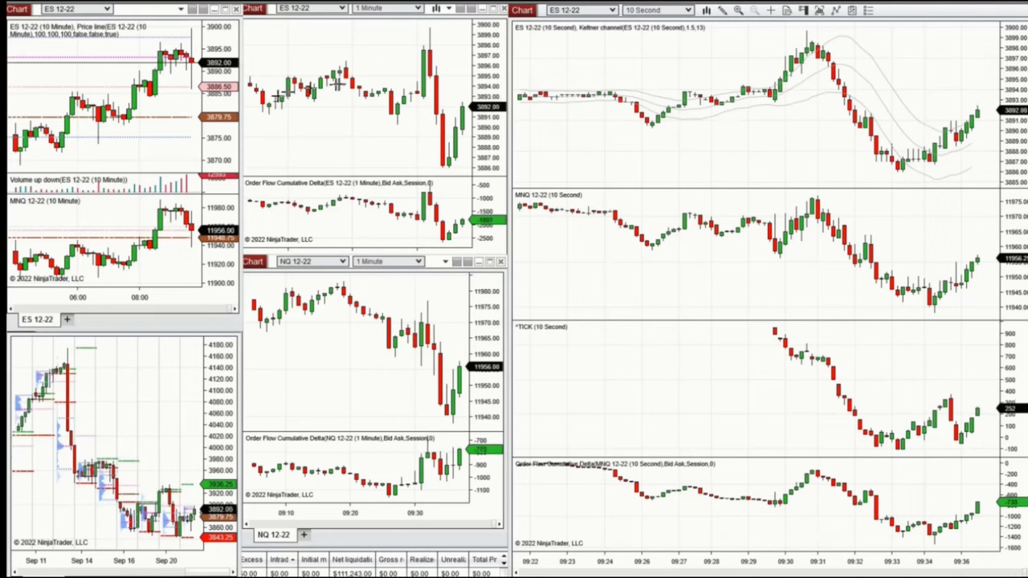
pyautogui.moveTo(455, 21); pyautogui.dragTo(461, 16)
pyautogui.moveTo(313, 98); pyautogui.dragTo(470, 176)
pyautogui.click(470, 174)
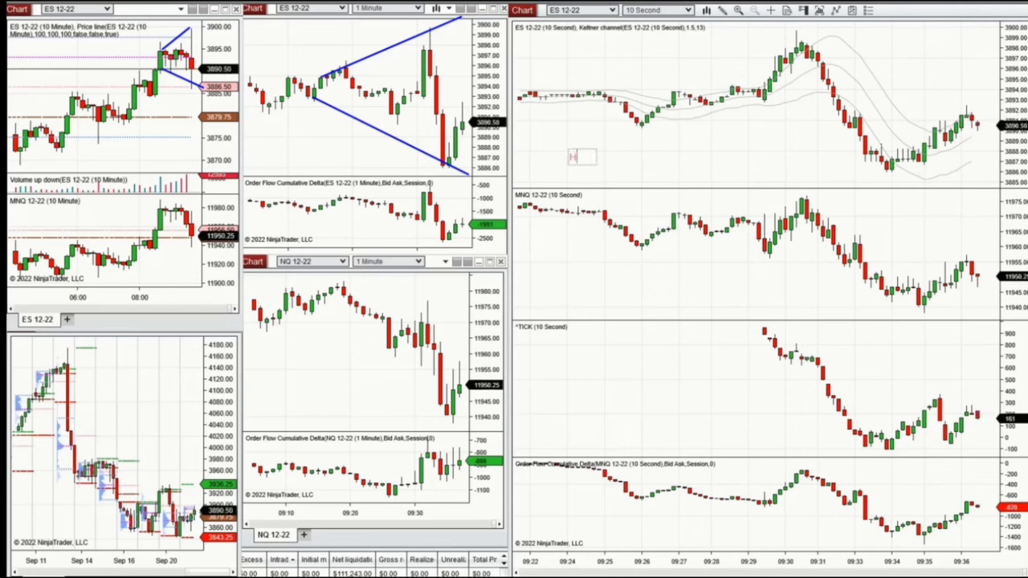
# Step: Add the text note "High volatility filter!" below price on the ES 10-second chart
pyautogui.write('volatility filter')
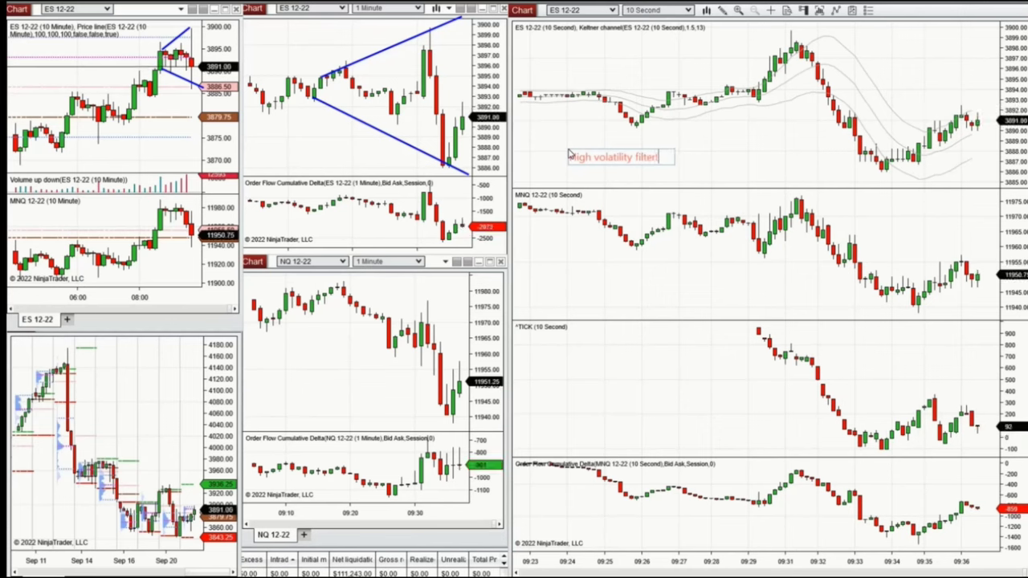
pyautogui.write('!')
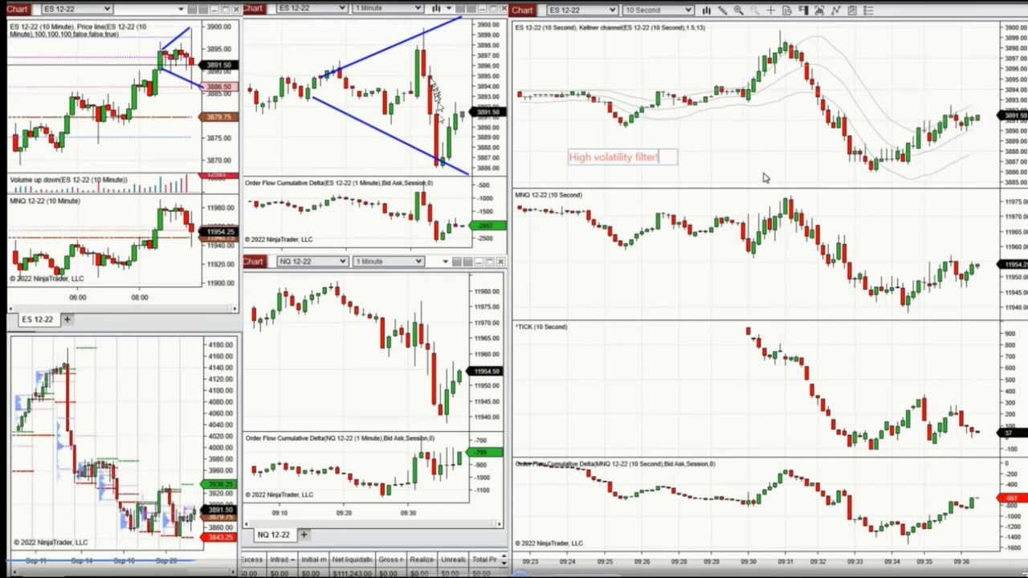
pyautogui.press('Return')
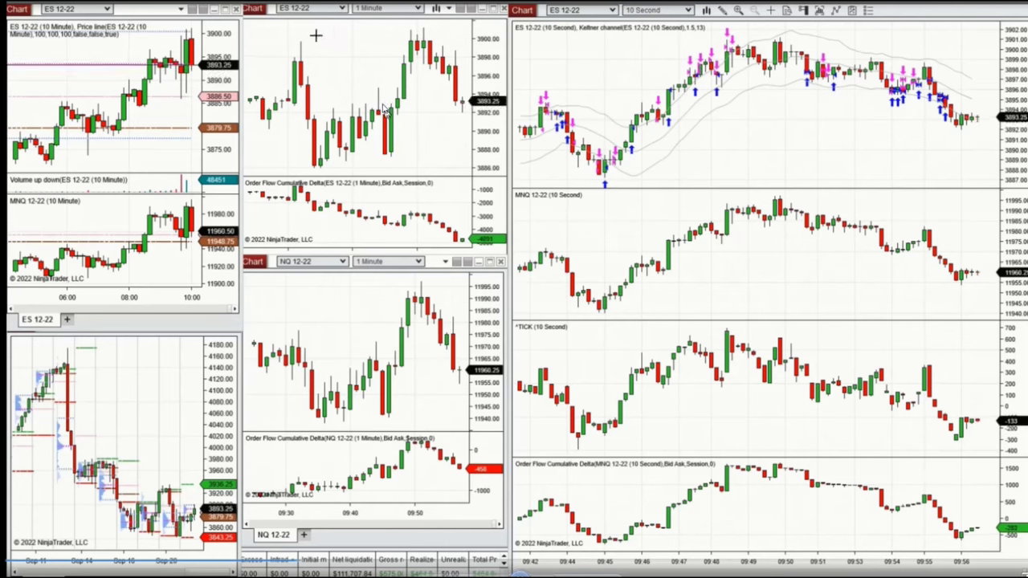
# Step: Draw a descending blue line from the swing high near 3900 across the lower highs on the ES 1-minute chart
pyautogui.moveTo(297, 34); pyautogui.dragTo(409, 117)
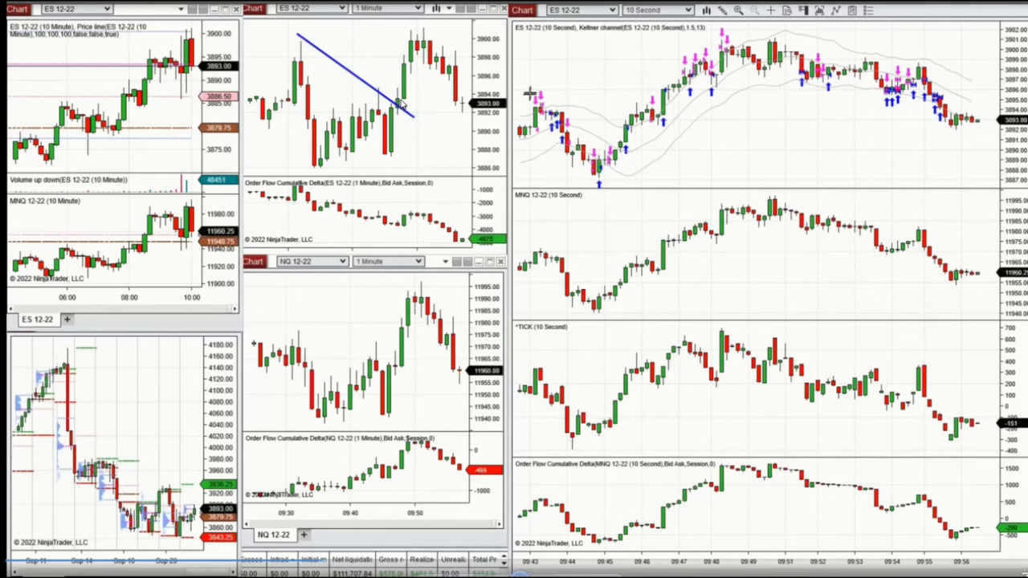
# Step: Draw a rising blue channel around the rally and two converging blue lines around its peak on the ES 10-second chart
pyautogui.moveTo(616, 171); pyautogui.dragTo(745, 63)
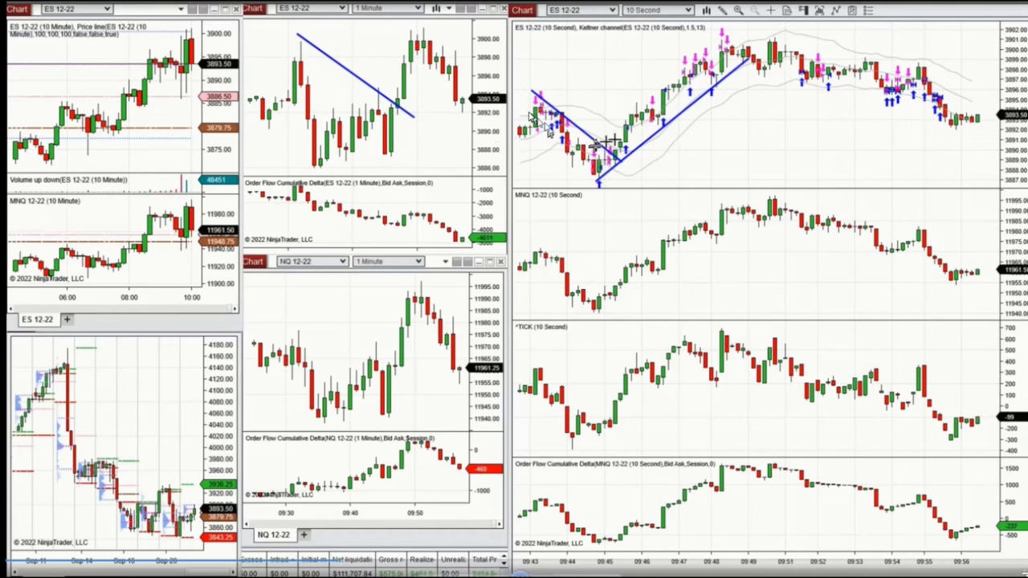
pyautogui.moveTo(588, 156)
pyautogui.mouseDown()
pyautogui.moveTo(701, 39)
pyautogui.moveTo(729, 34)
pyautogui.mouseUp()
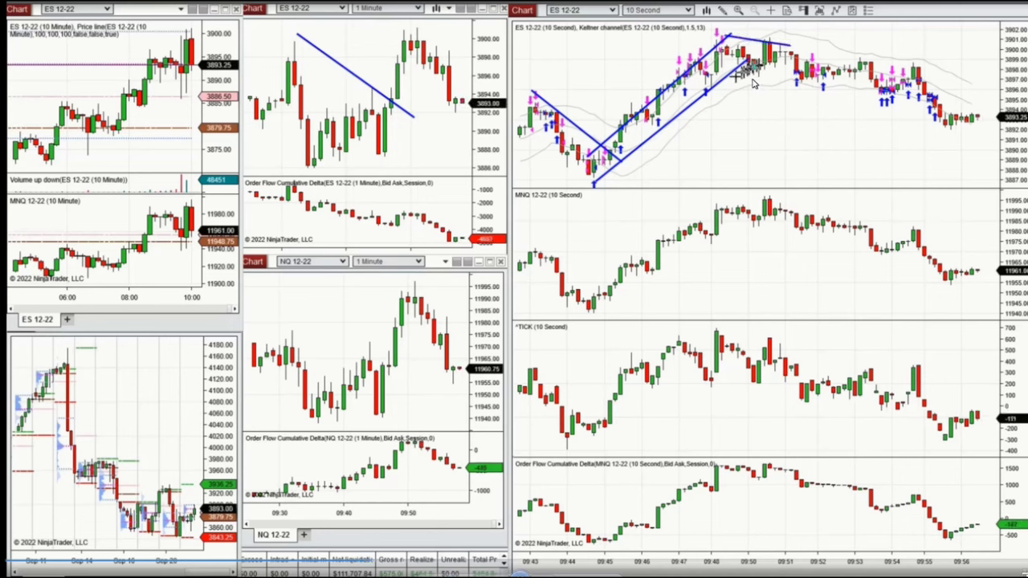
pyautogui.click(712, 83)
pyautogui.click(812, 61)
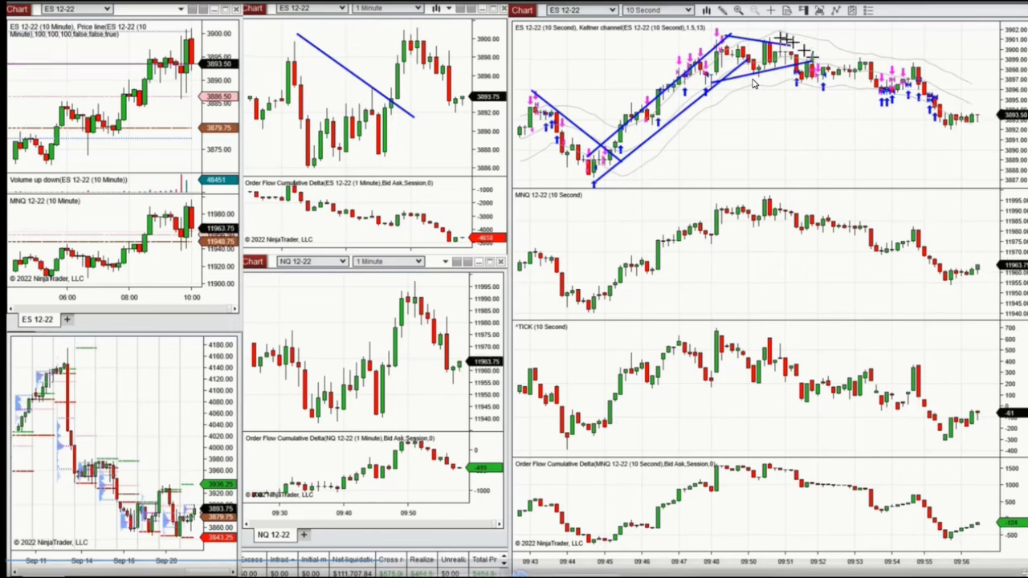
# Step: Draw a descending blue channel around the pullback from the session high on the ES 10-second chart
pyautogui.click(778, 39)
pyautogui.click(950, 65)
pyautogui.click(735, 72)
pyautogui.click(894, 99)
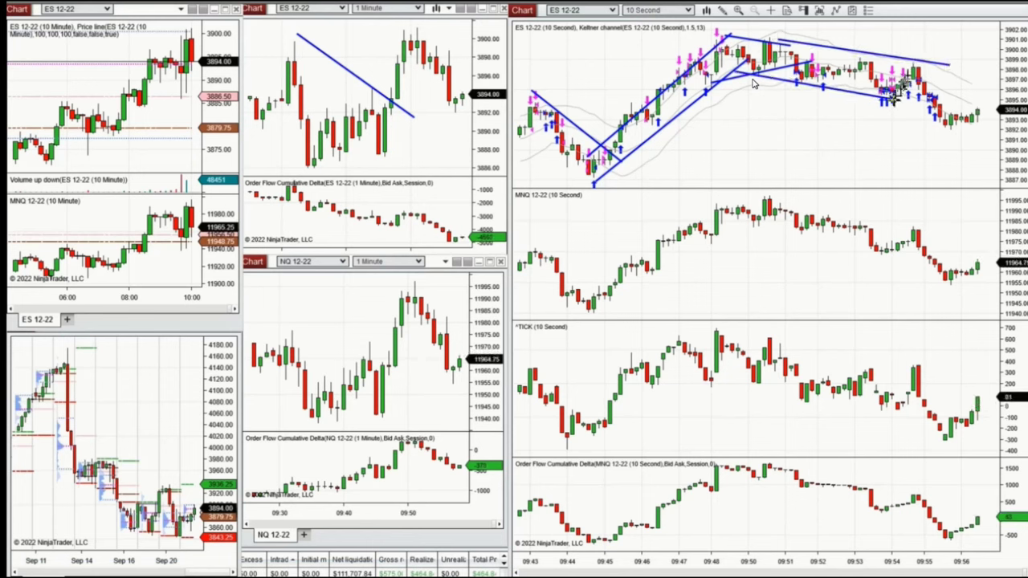
# Step: Draw a steeper descending blue line over the last lower high on the ES 10-second chart, and clear all drawn lines from the charts
pyautogui.click(911, 61)
pyautogui.click(994, 105)
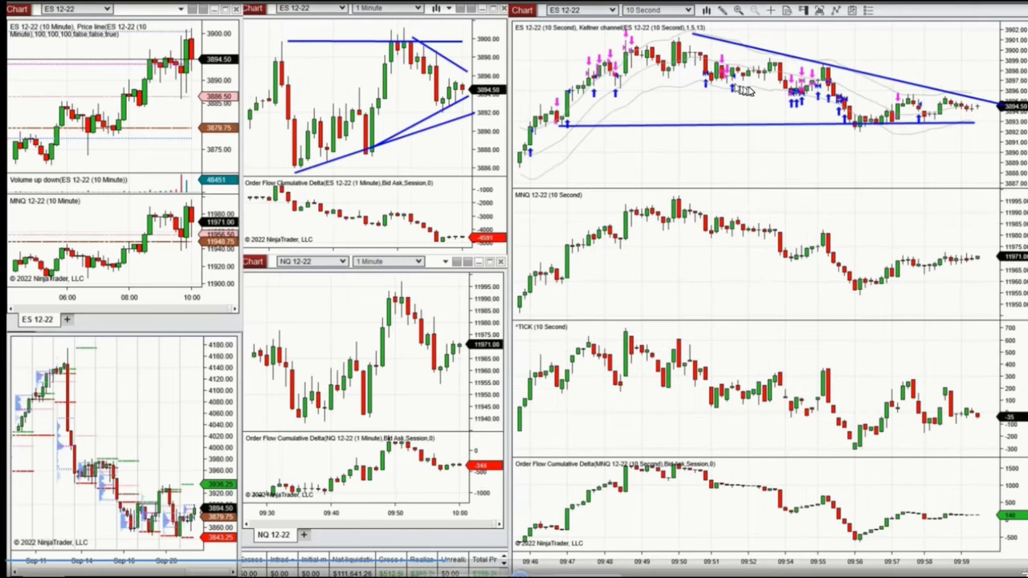
pyautogui.press('Escape')
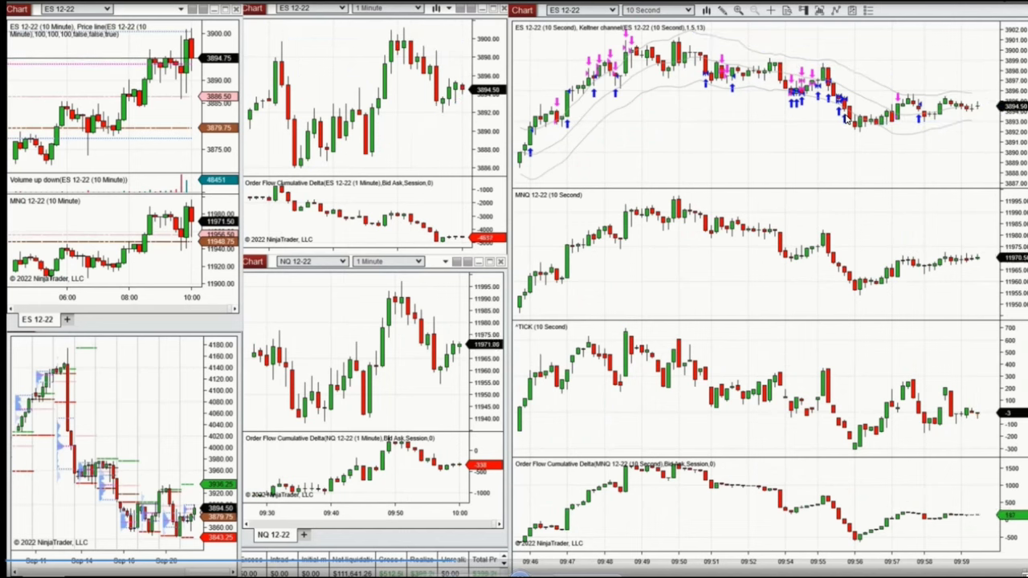
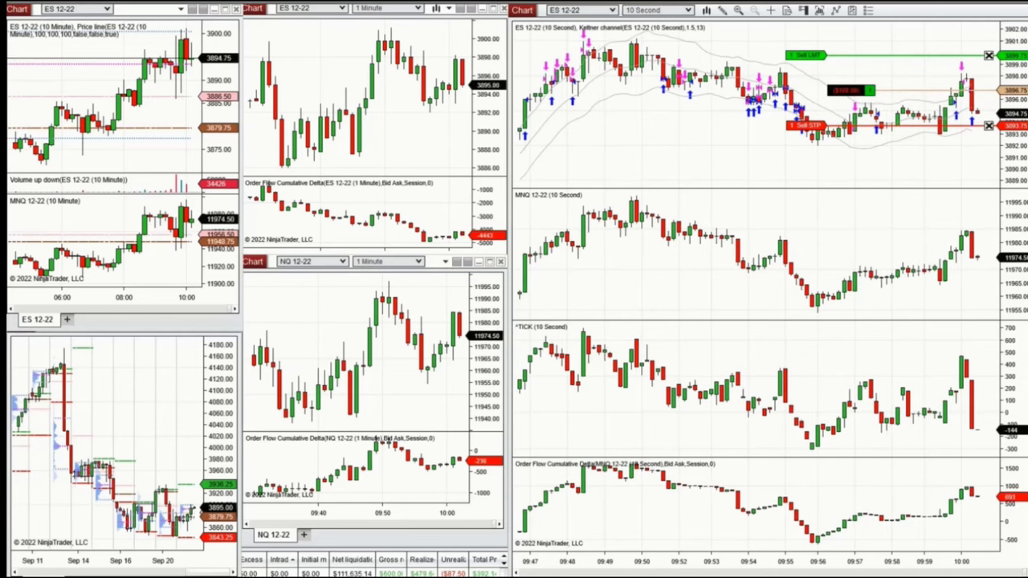
# Step: Lower the long position's sell stop order to below the 09:56 swing low on the ES 10-second chart
pyautogui.middleClick(781, 127)
pyautogui.click(806, 125)
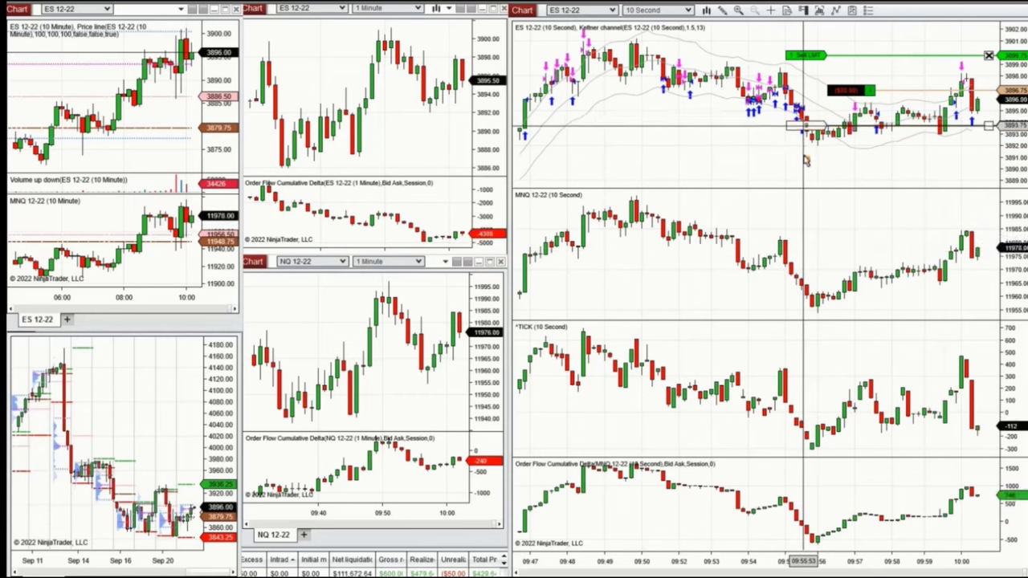
pyautogui.moveTo(807, 160); pyautogui.dragTo(808, 159)
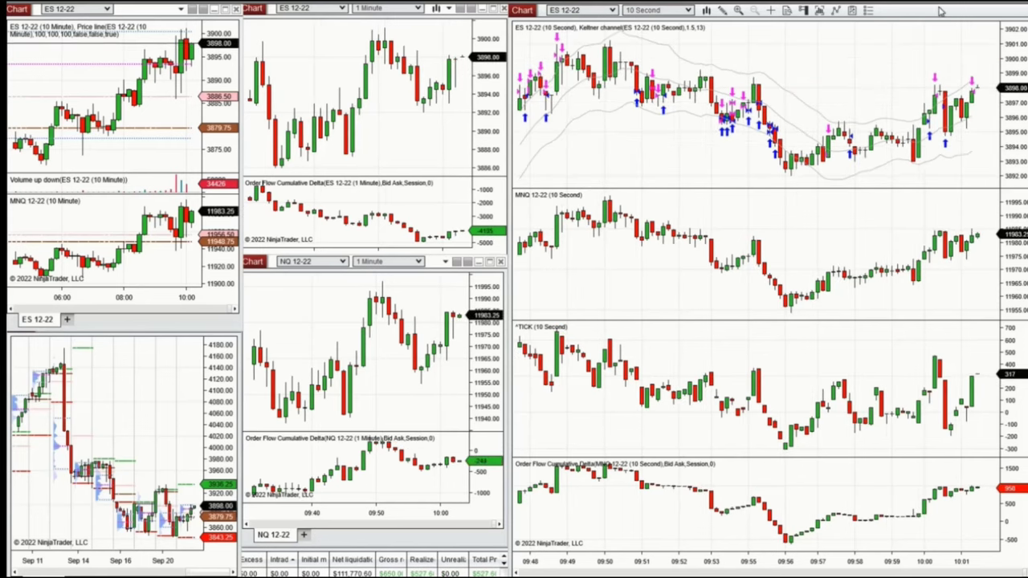
# Step: Bring the Snipping Tool window with the Sep 21 economic calendar over the charts to view the FOMC events, and return to the ES 10-second chart
pyautogui.moveTo(1027, 196); pyautogui.dragTo(372, 188)
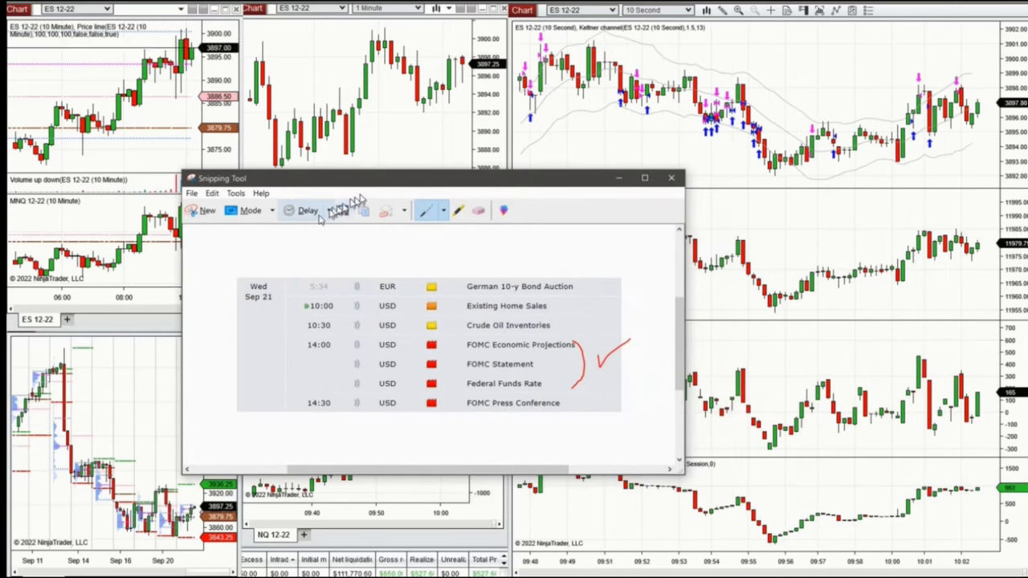
pyautogui.click(971, 11)
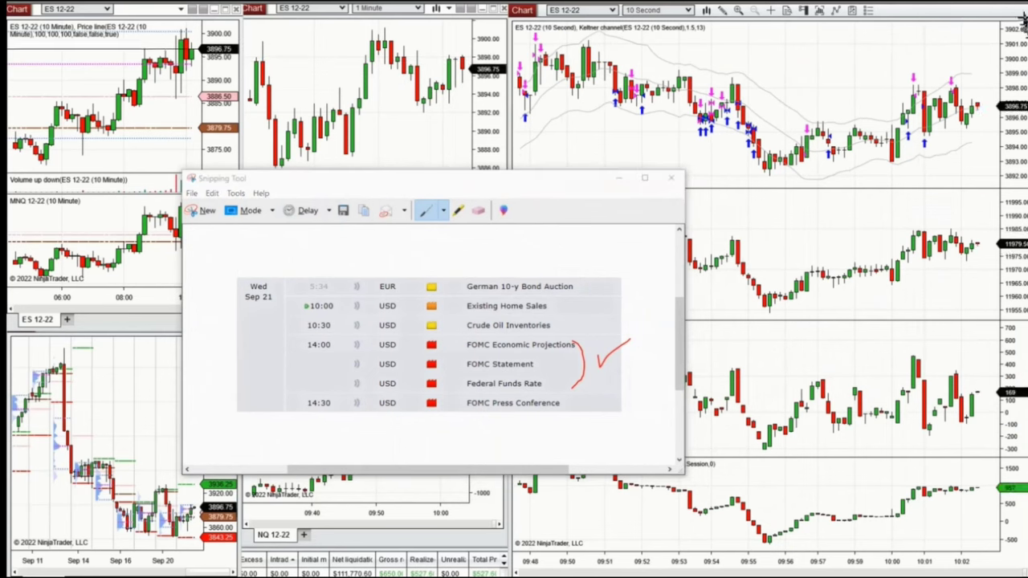